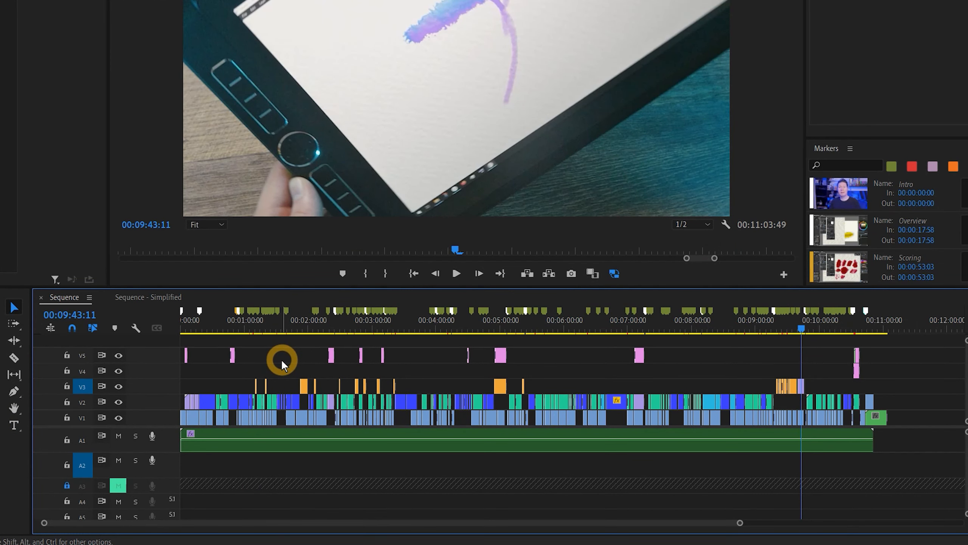
Add a sequence marker at 00:00:32:49 and name it "Chapter"
left_click(216, 327)
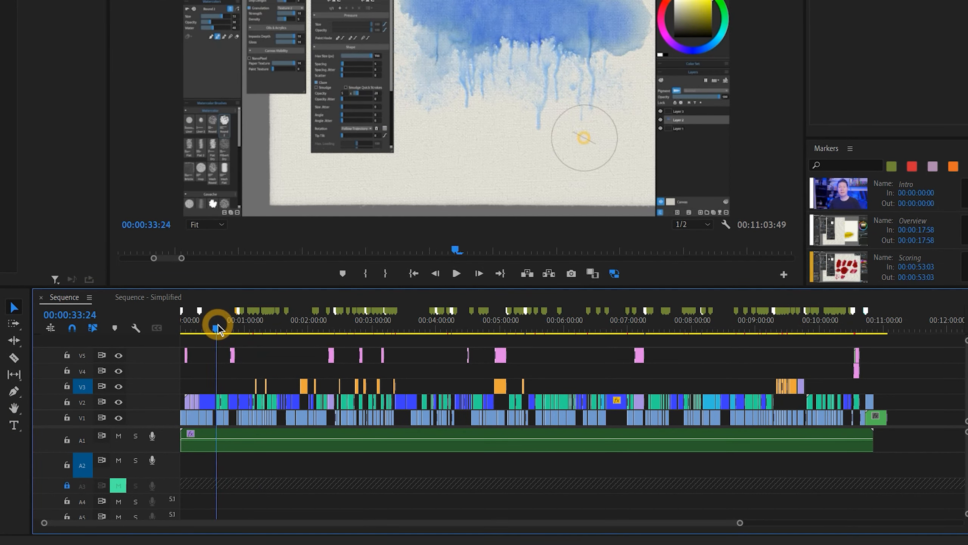
left_click(216, 327)
key("m")
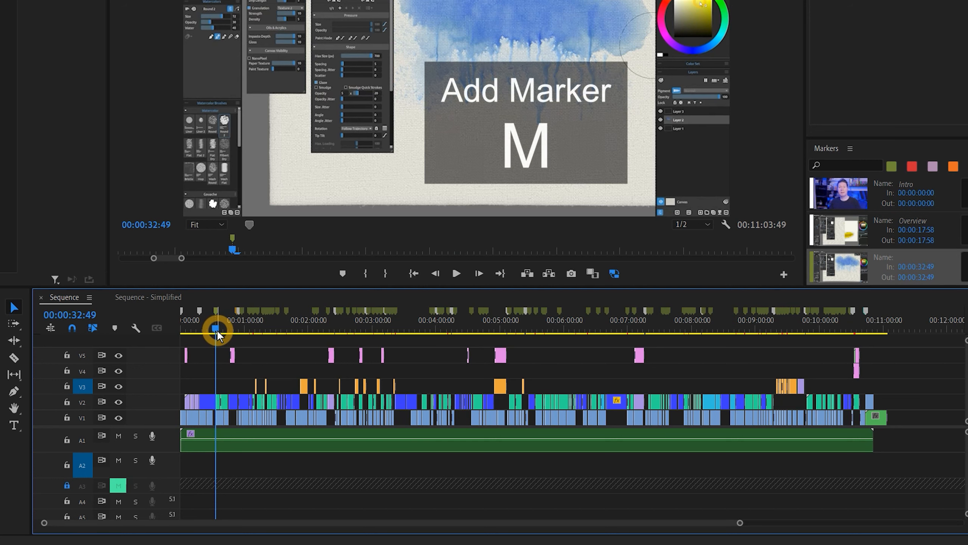
key("m")
type("Chapter")
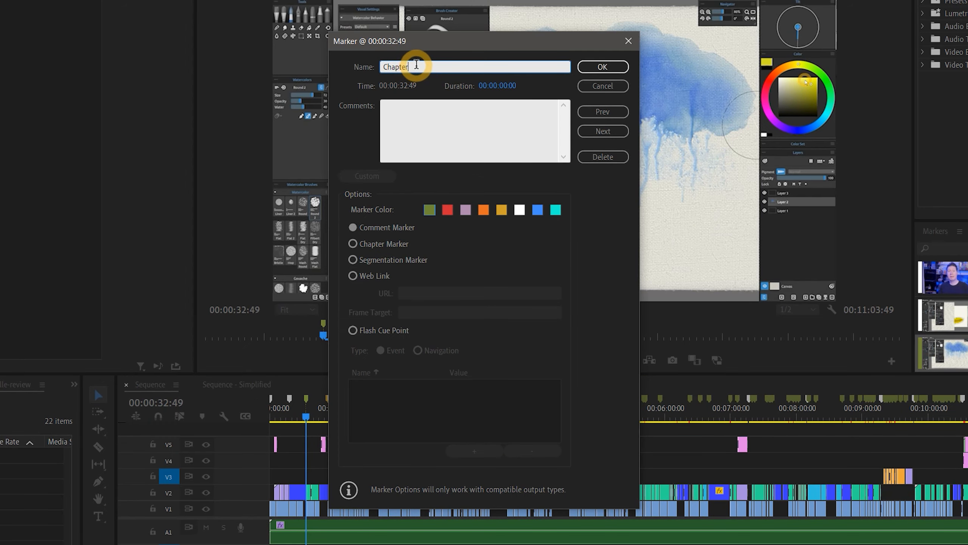
Move the text "Chapter" from the marker's name to its comments and accept the marker settings
left_click_drag(417, 65, 376, 74)
key("ctrl+c")
key("BackSpace")
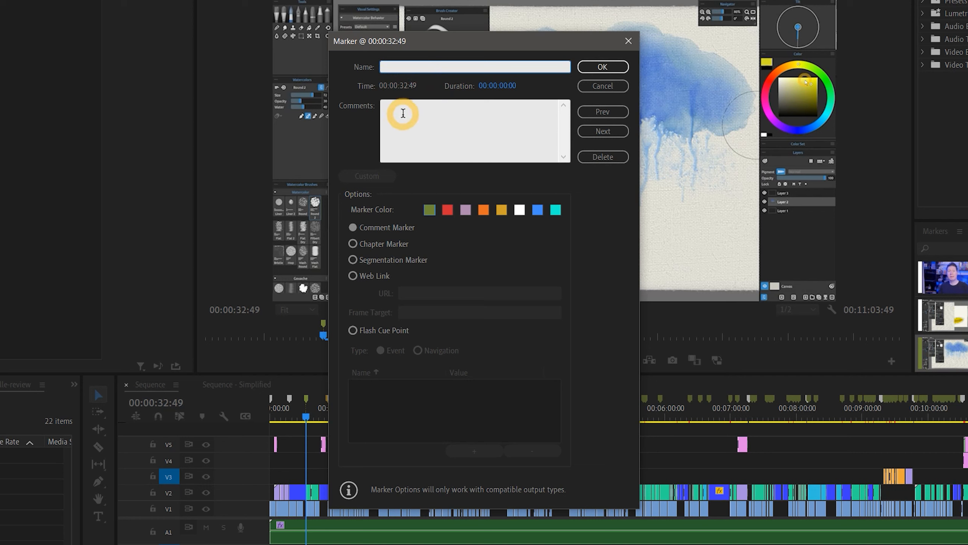
left_click(403, 113)
key("ctrl+v")
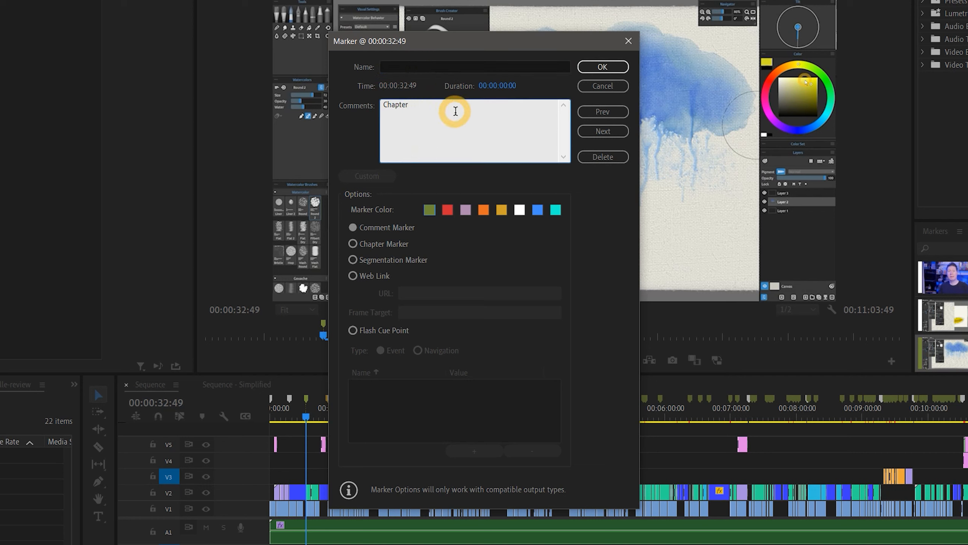
left_click(520, 210)
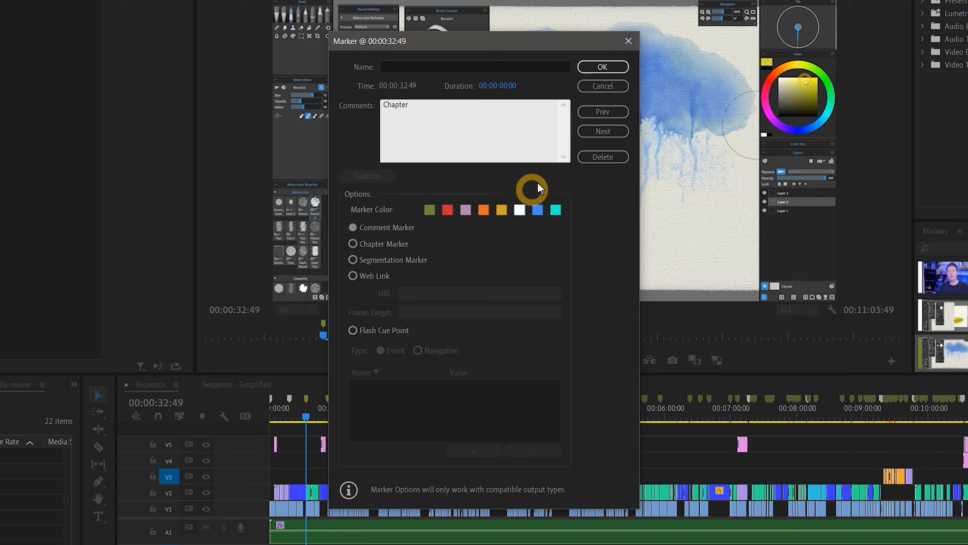
left_click(602, 67)
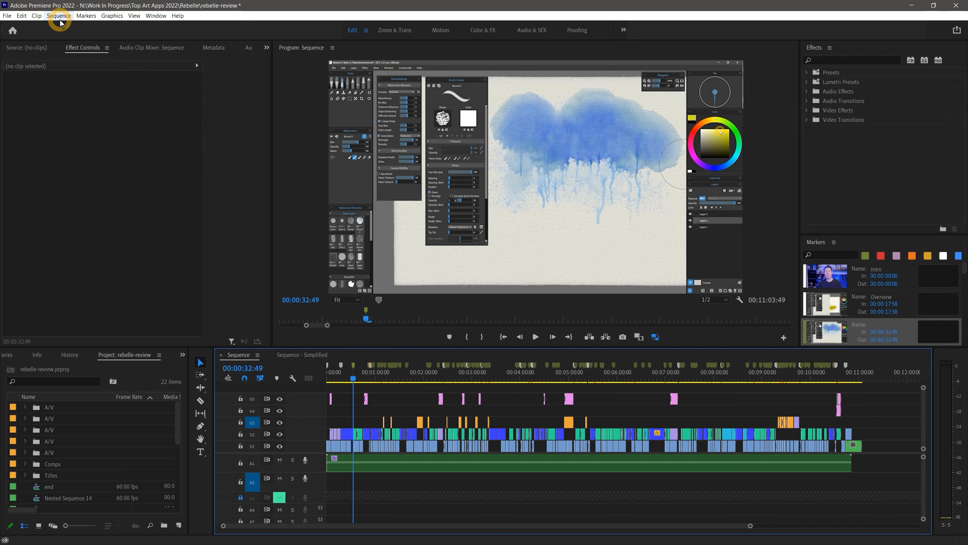
Simplify the sequence into a duplicate without closing vertical gaps on video tracks, removing the green sequence markers
left_click(59, 16)
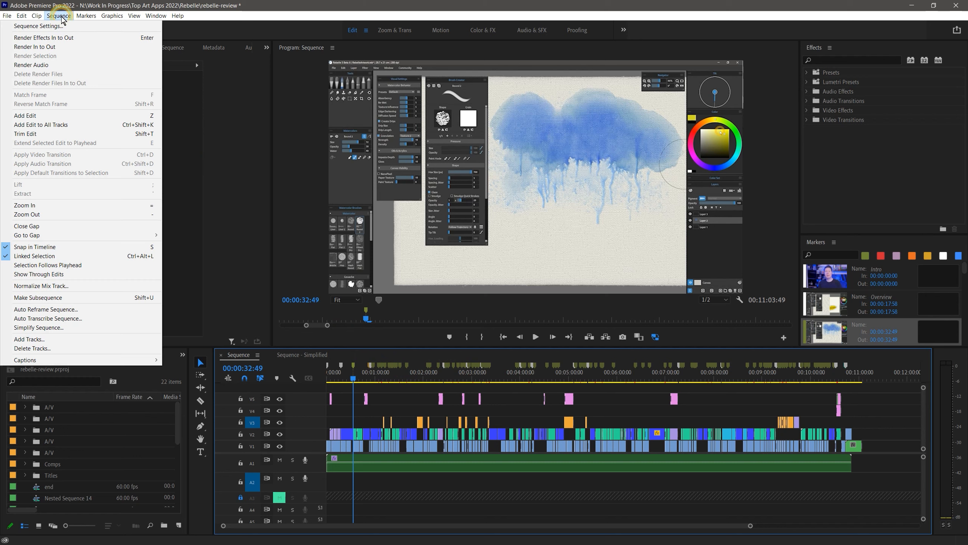
left_click(40, 327)
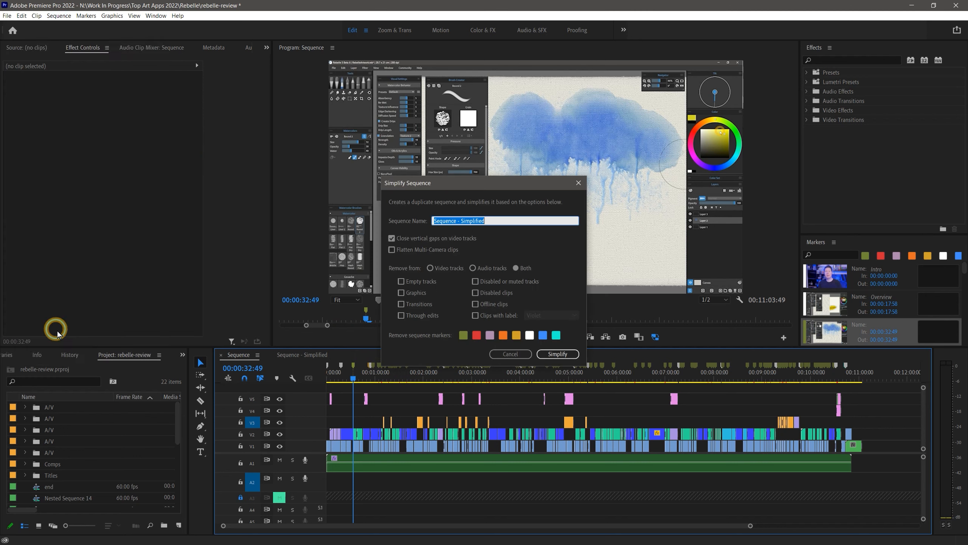
left_click(405, 242)
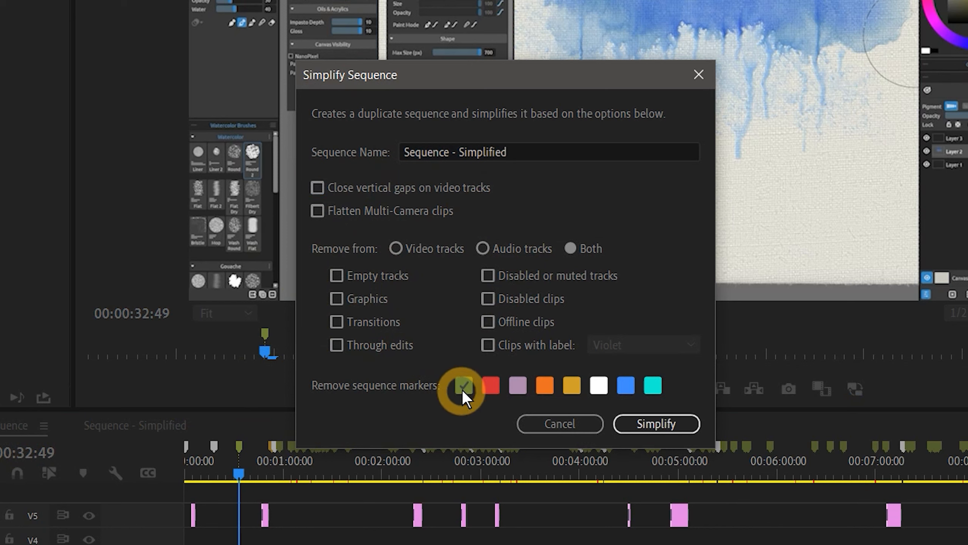
left_click(669, 424)
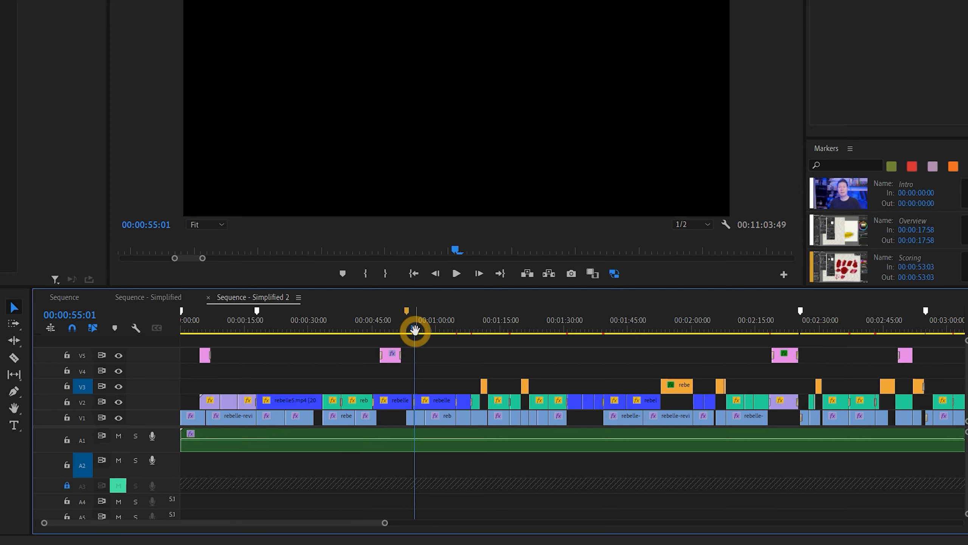
Change the color of the Scoring marker at 00:00:53:03 to white in the simplified sequence
double_click(406, 311)
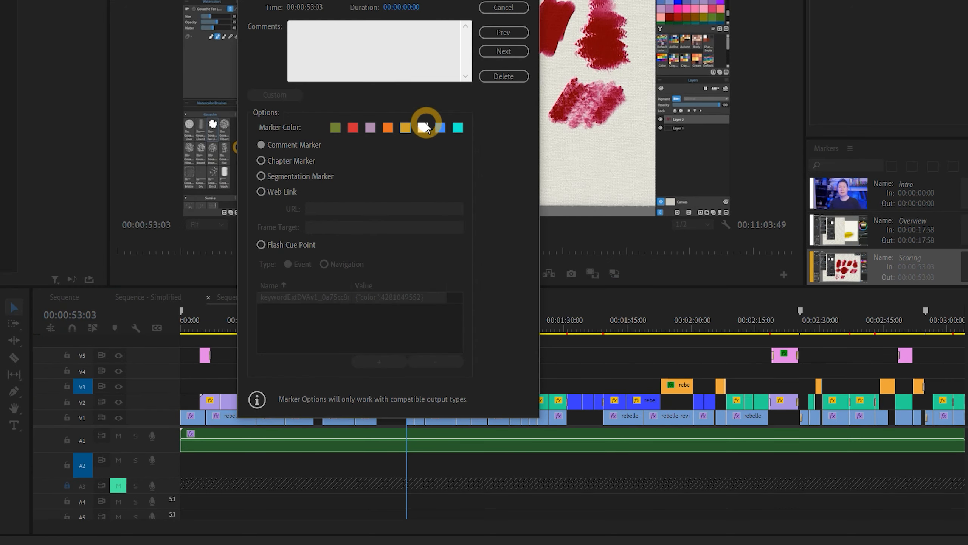
left_click(424, 126)
left_click(502, 0)
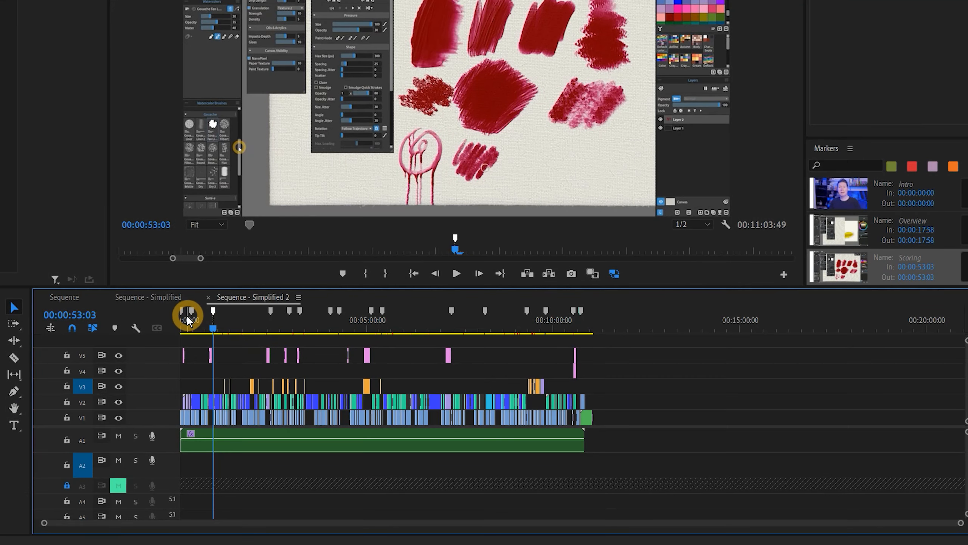
In the original sequence, move the Overview marker's name at 00:00:17:58 into its comments
left_click(84, 299)
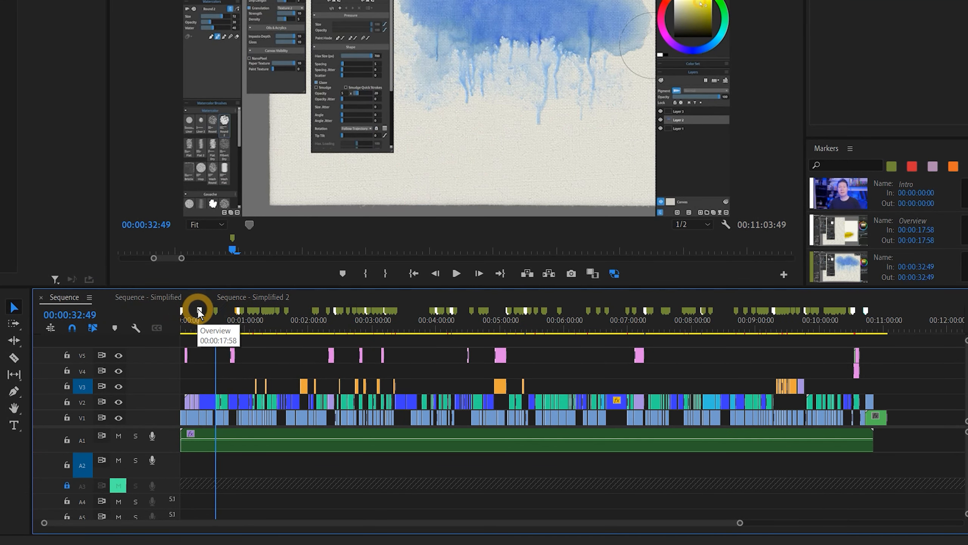
double_click(199, 310)
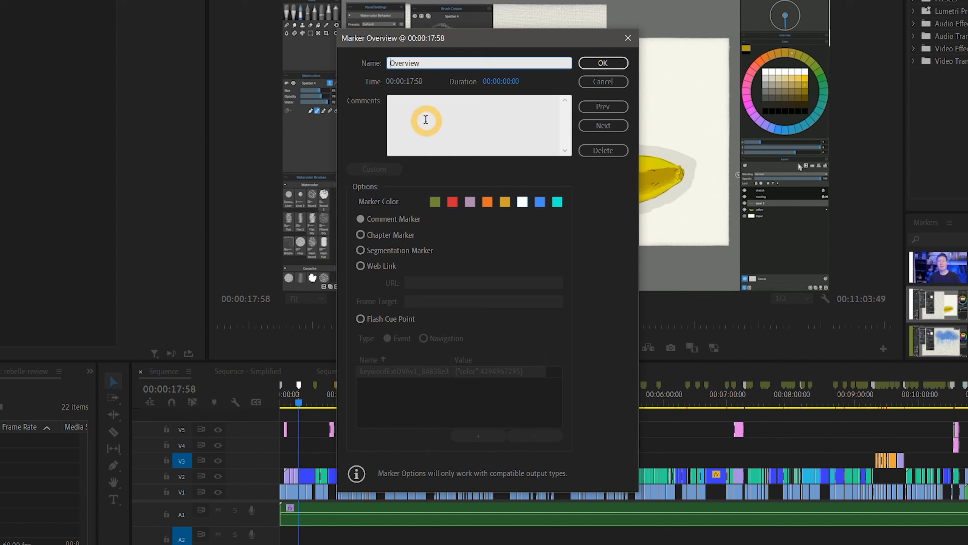
key("ctrl+a")
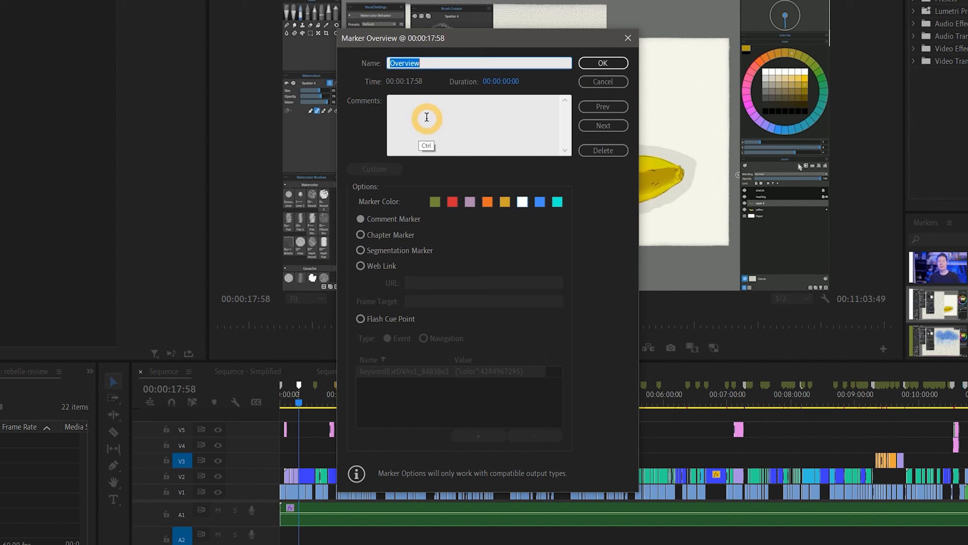
key("ctrl+x")
left_click(427, 115)
key("ctrl+v")
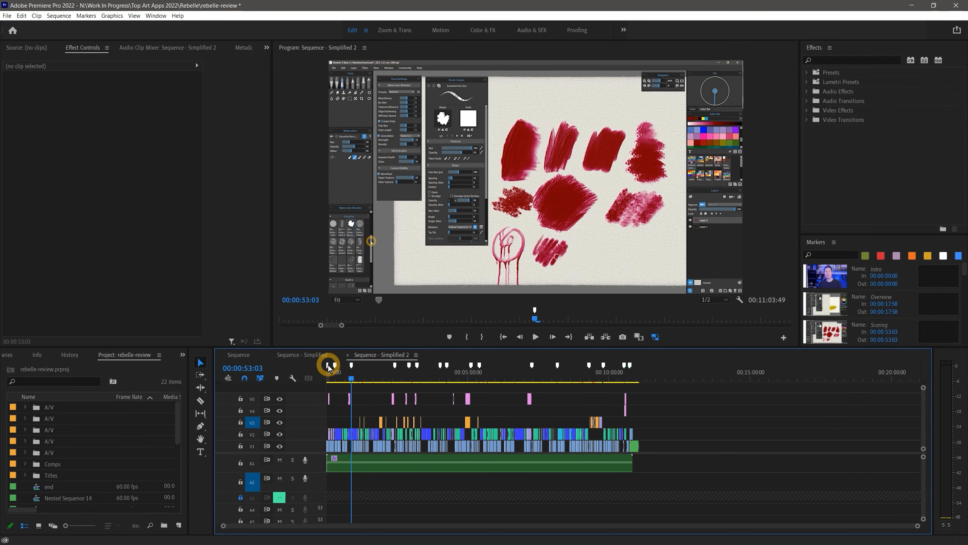
Open the Intro marker, run the Power Automate flow that copies marker names into comments, and close the marker settings
double_click(328, 365)
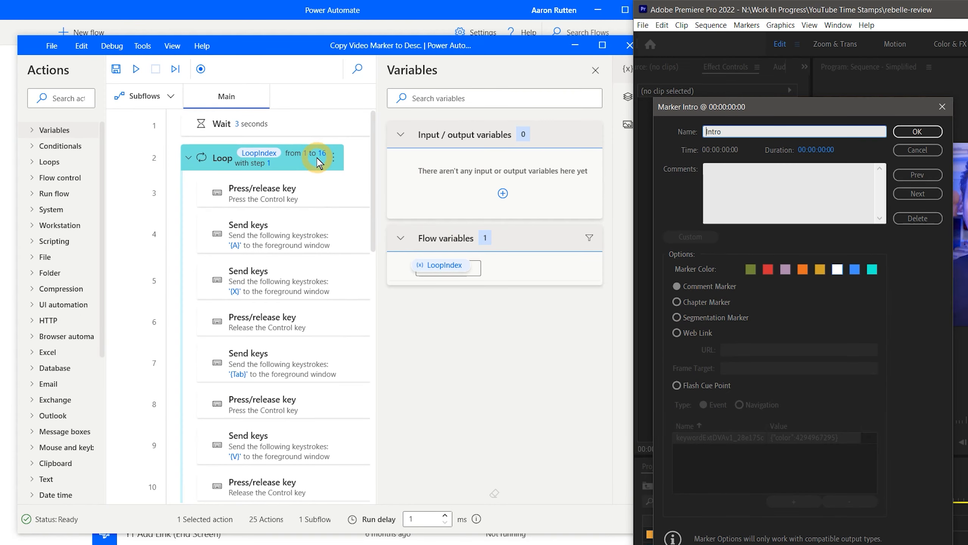
left_click(143, 72)
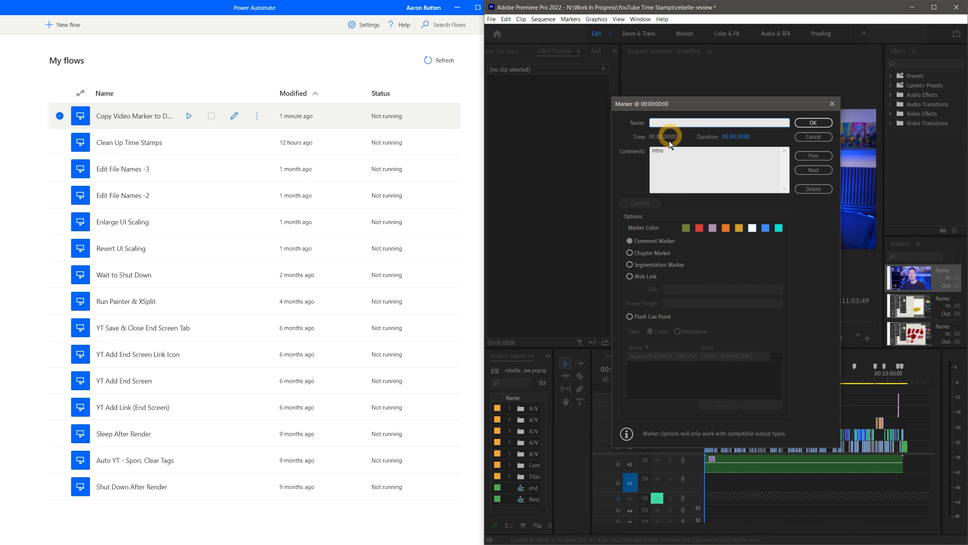
left_click(818, 139)
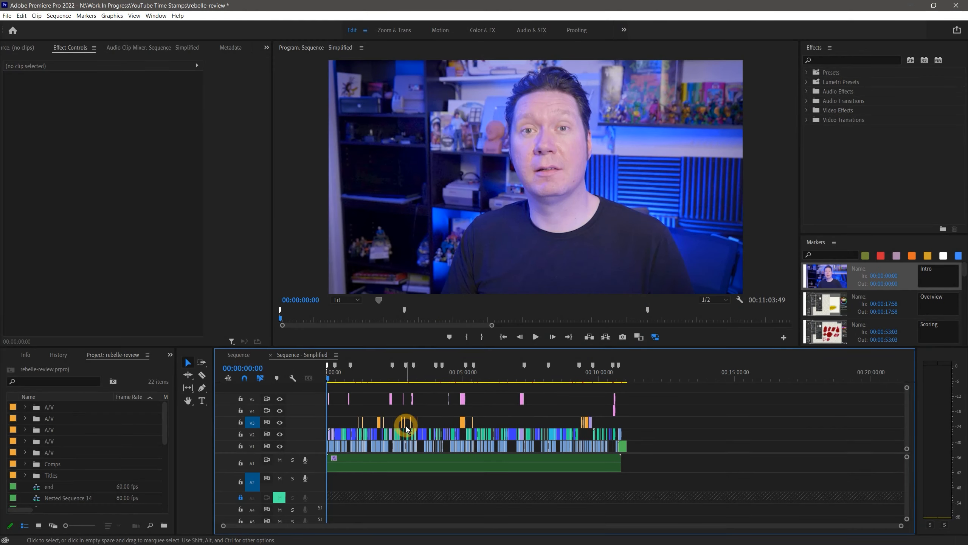
Export the simplified sequence's markers as a text file named "Test Markers" to the Rebelle folder
left_click(7, 15)
mouse_move(63, 271)
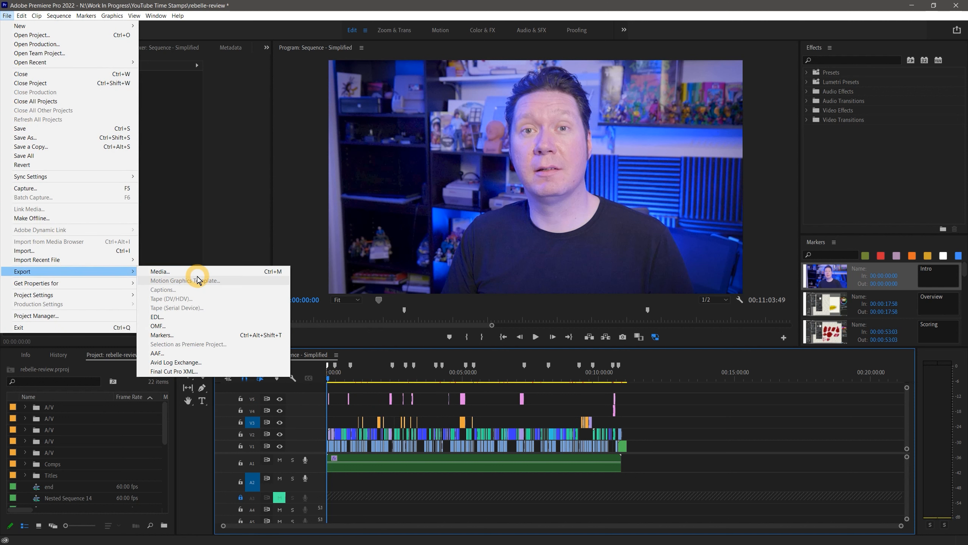
left_click(190, 338)
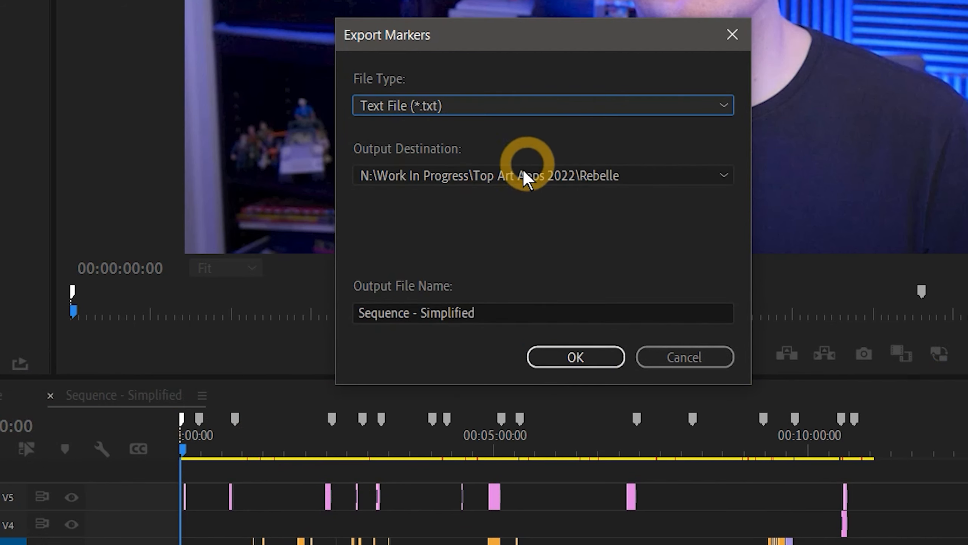
left_click(493, 311)
type("Test Markers")
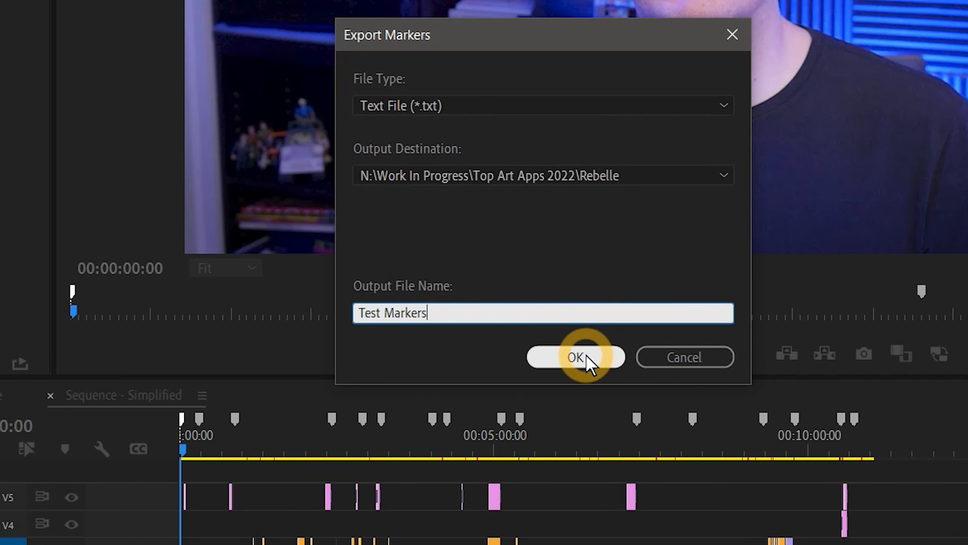
left_click(576, 357)
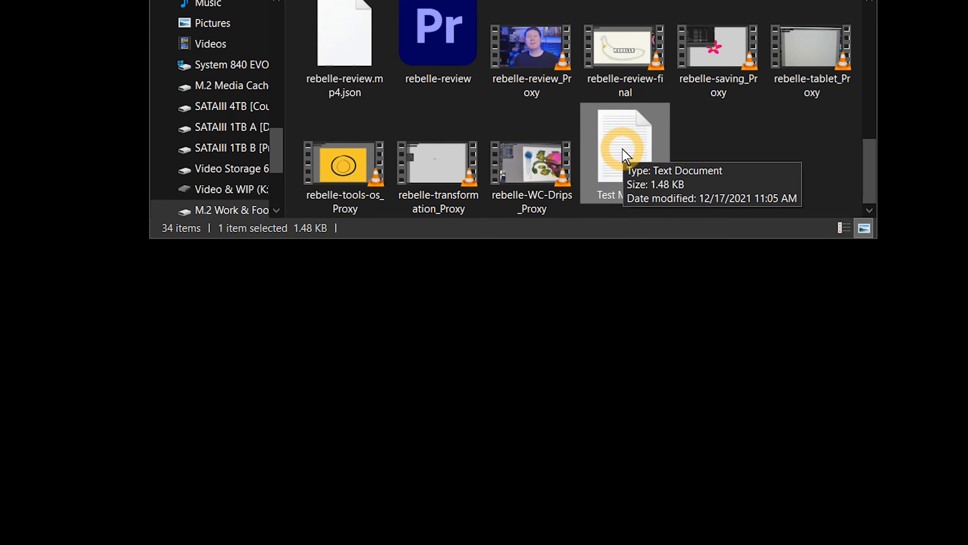
Open the exported Test Markers text file from its folder with OpenOffice Calc
right_click(625, 154)
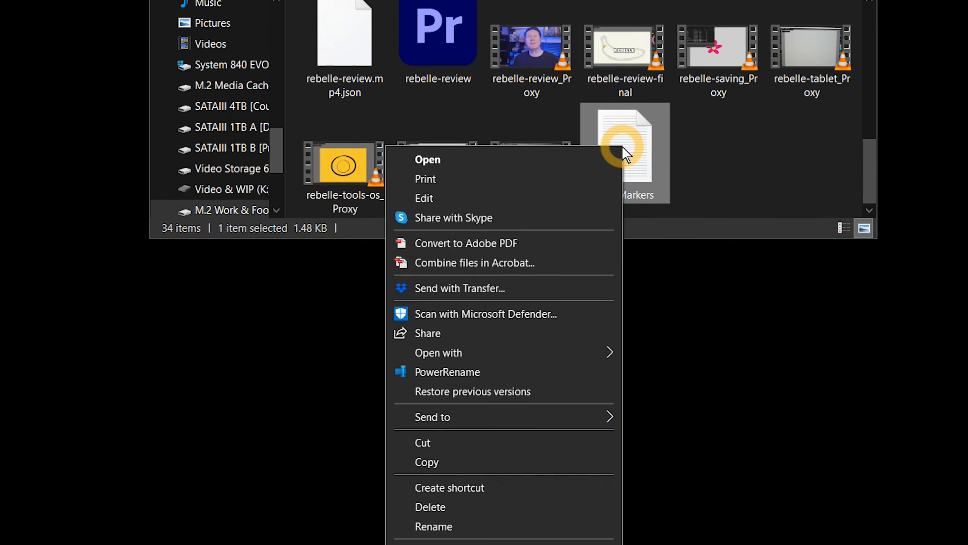
left_click(534, 357)
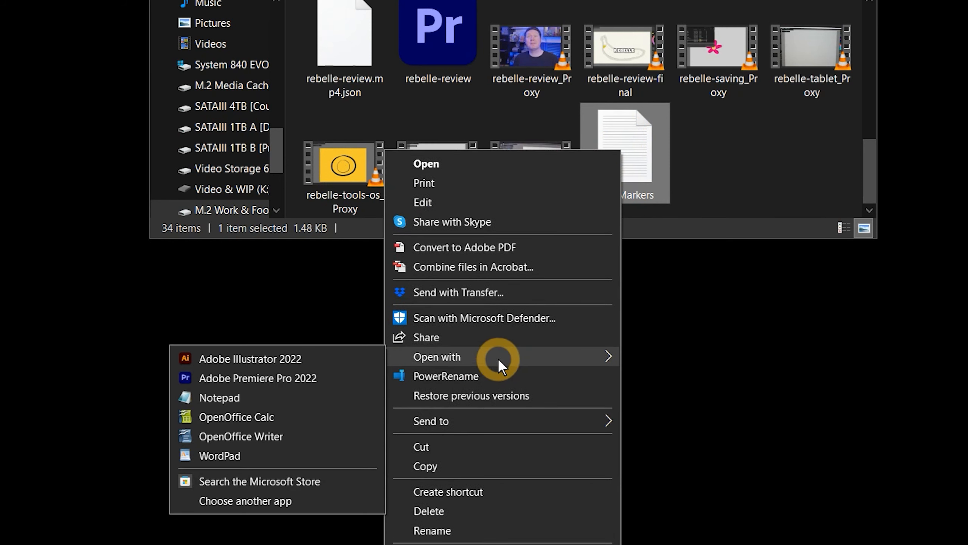
left_click(243, 417)
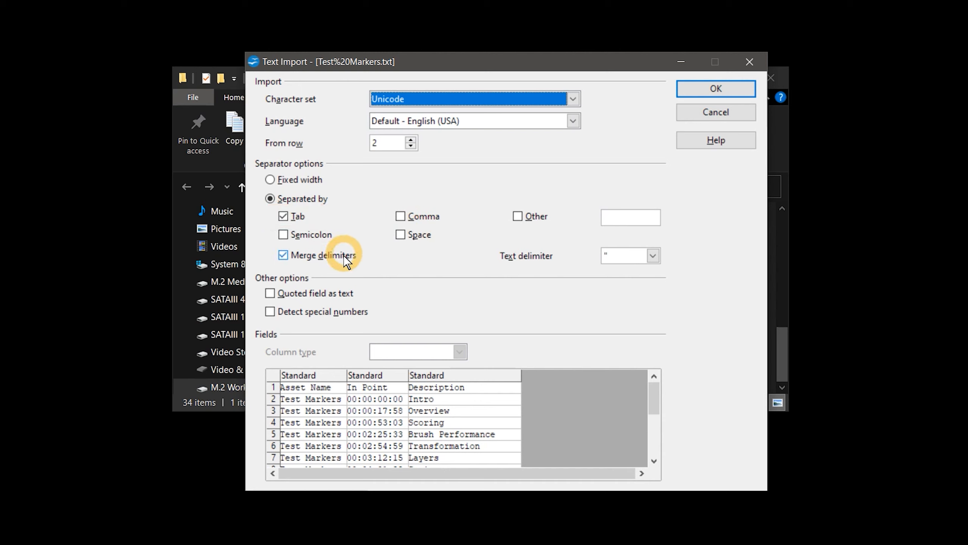
Hide the Asset Name column in the text import and load the remaining columns into the spreadsheet
right_click(317, 374)
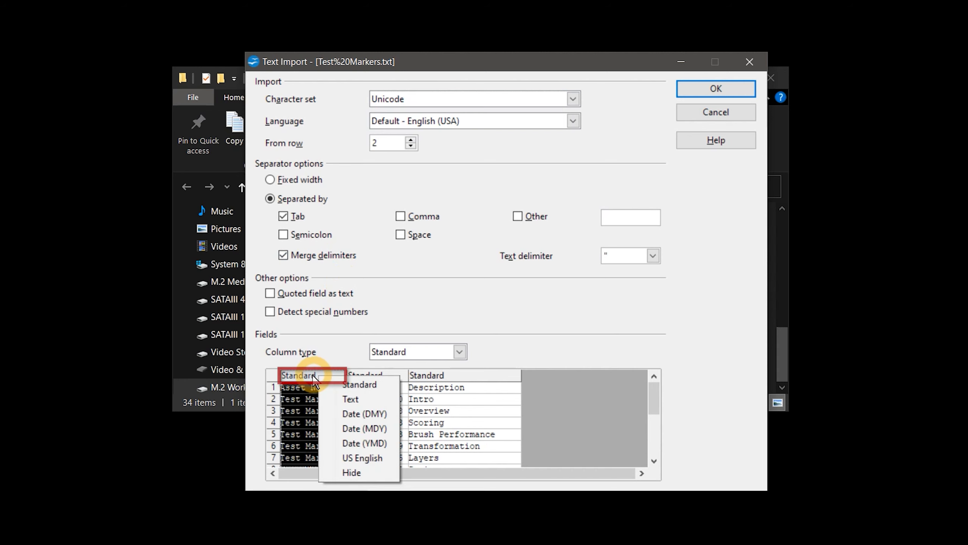
left_click(356, 473)
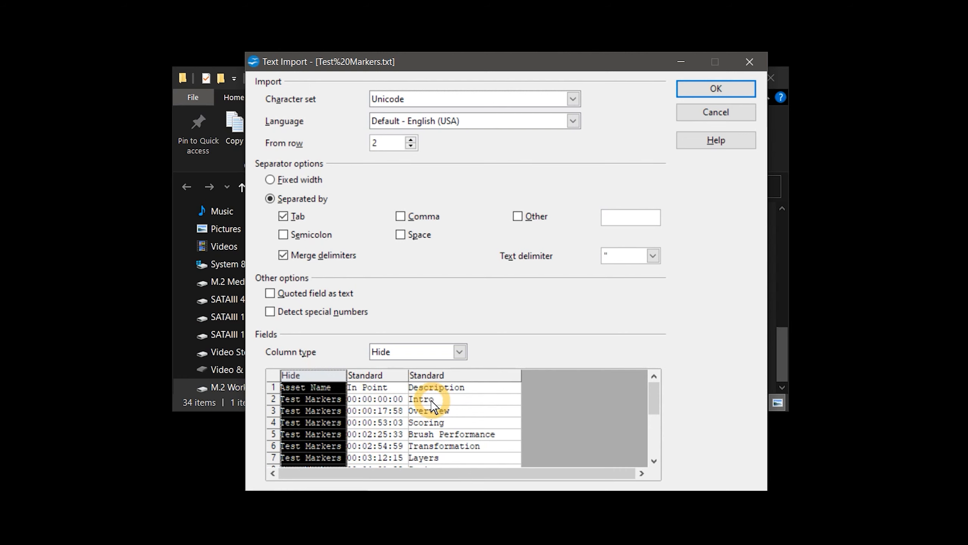
left_click(714, 93)
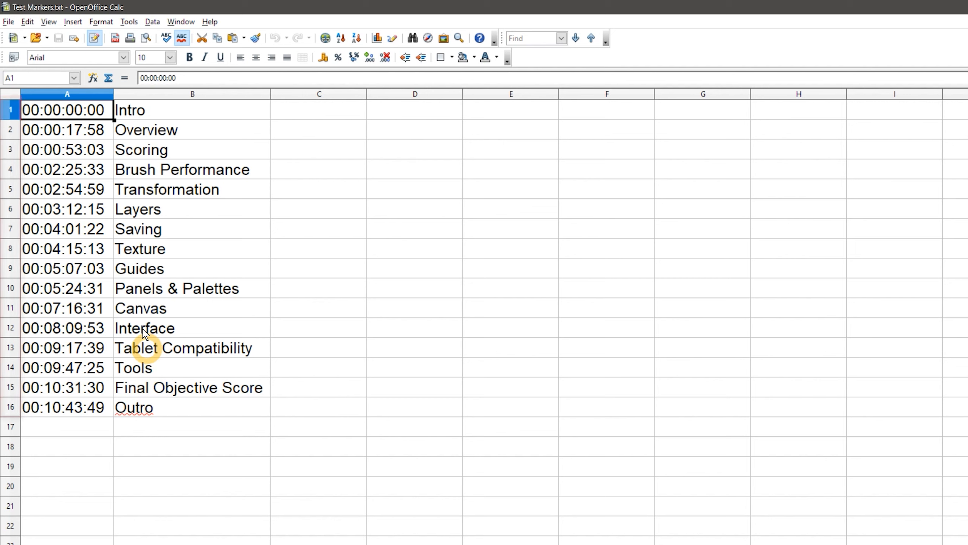
Save the sheet as a Text CSV file named "Test Markers - Edited" in the YouTube Time Stamps folder
left_click(8, 22)
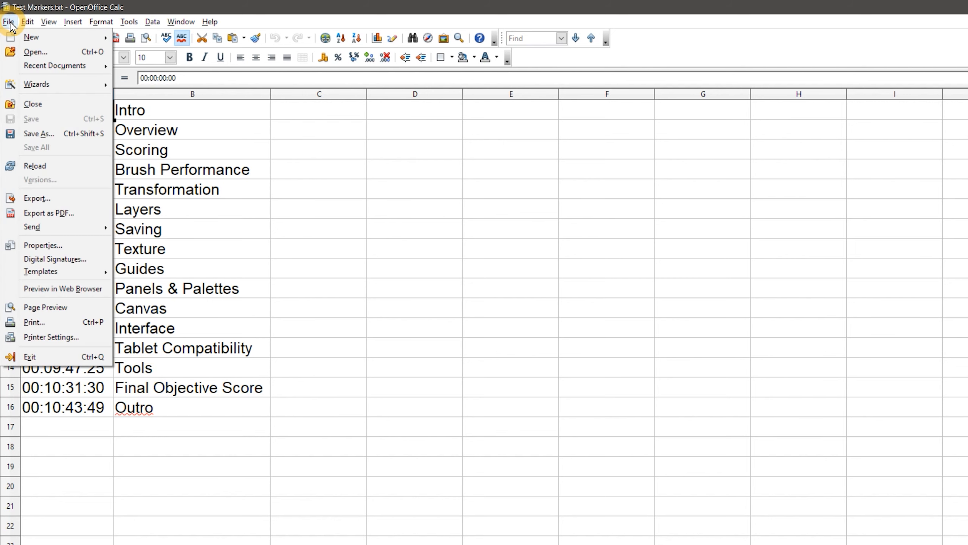
left_click(40, 135)
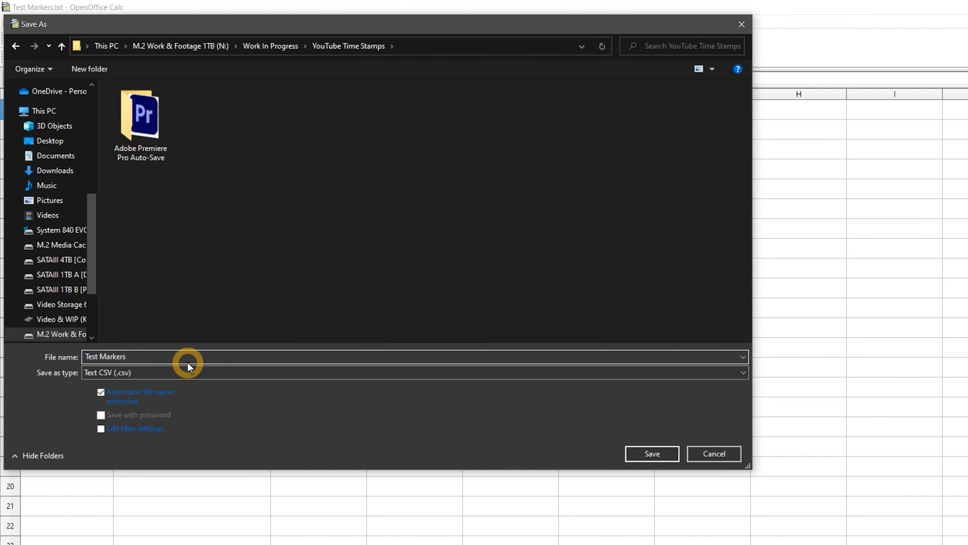
type("- Edited")
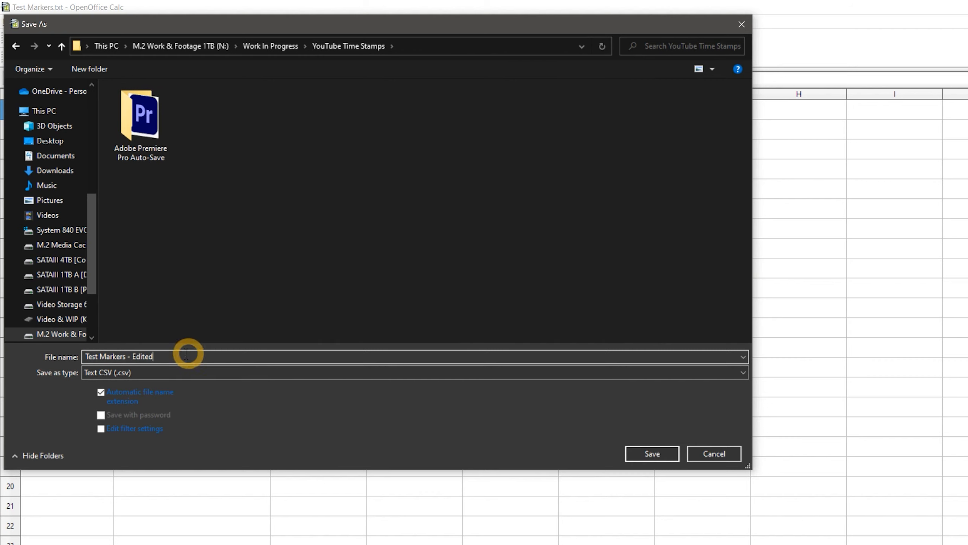
left_click(166, 373)
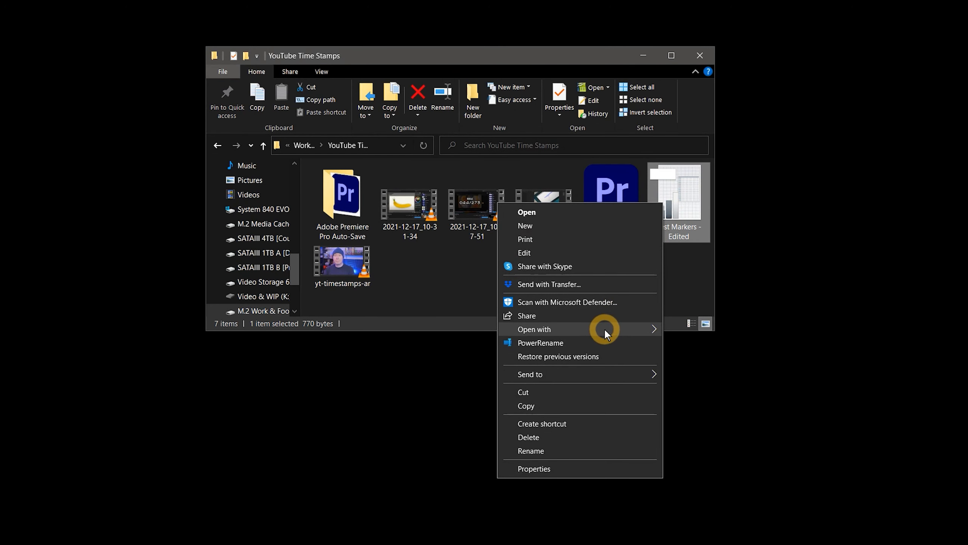
Open the "Test Markers - Edited" file with Notepad
mouse_move(605, 328)
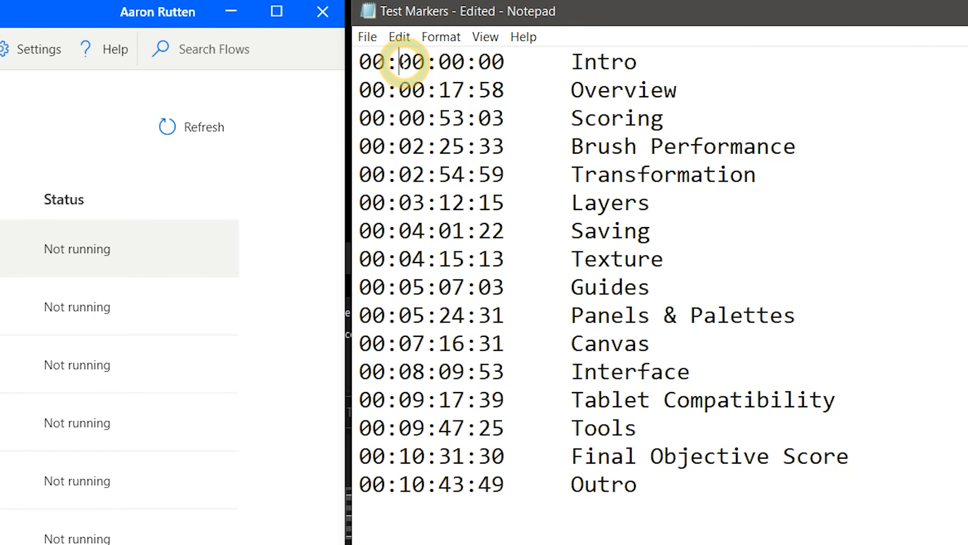
Examine the Intro line's time code in the Notepad list, highlighting its trailing frame digits and their colon
left_click_drag(399, 61, 504, 61)
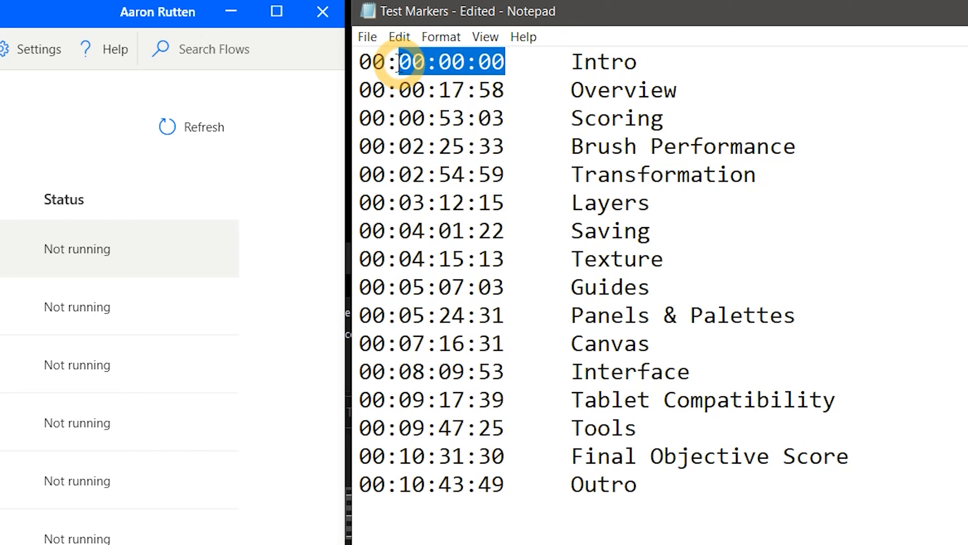
left_click(466, 63)
left_click_drag(469, 66, 504, 66)
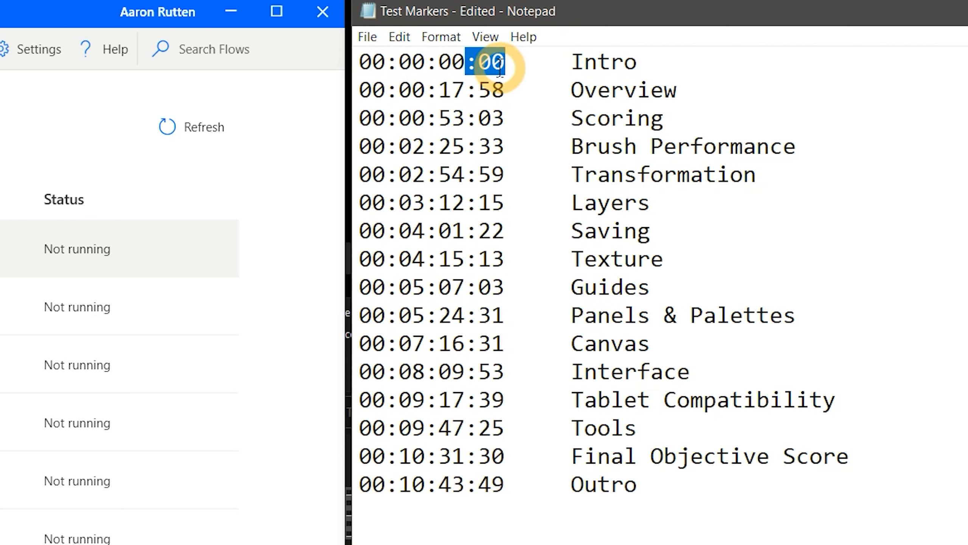
left_click(493, 80)
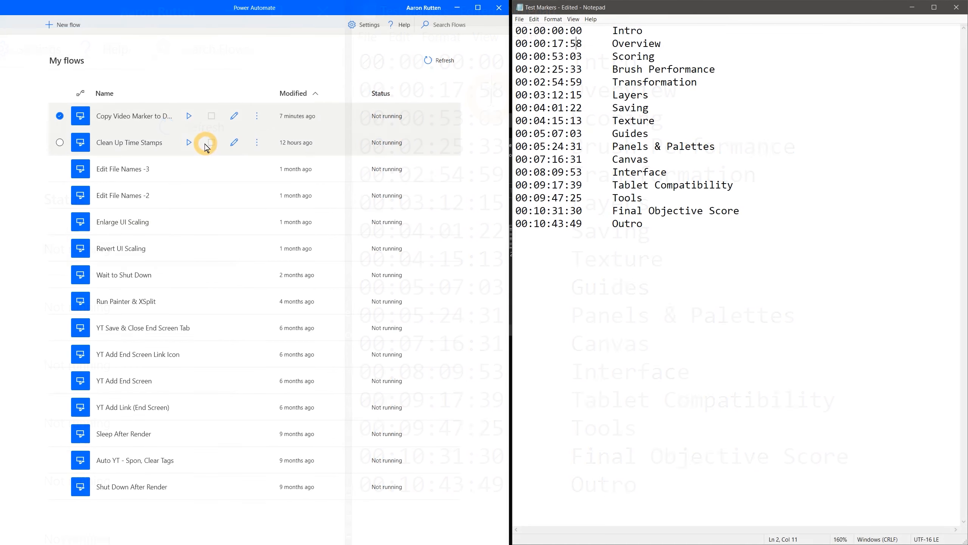
Edit the "Clean Up Time Stamps" flow in Power Automate so its loop ends at 16, and save the Loop settings
left_click(234, 143)
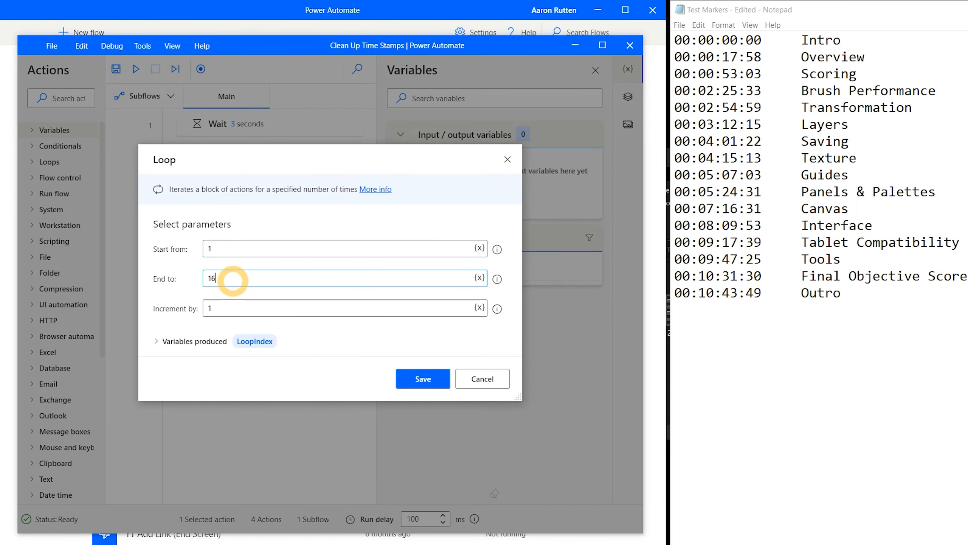
key("Return")
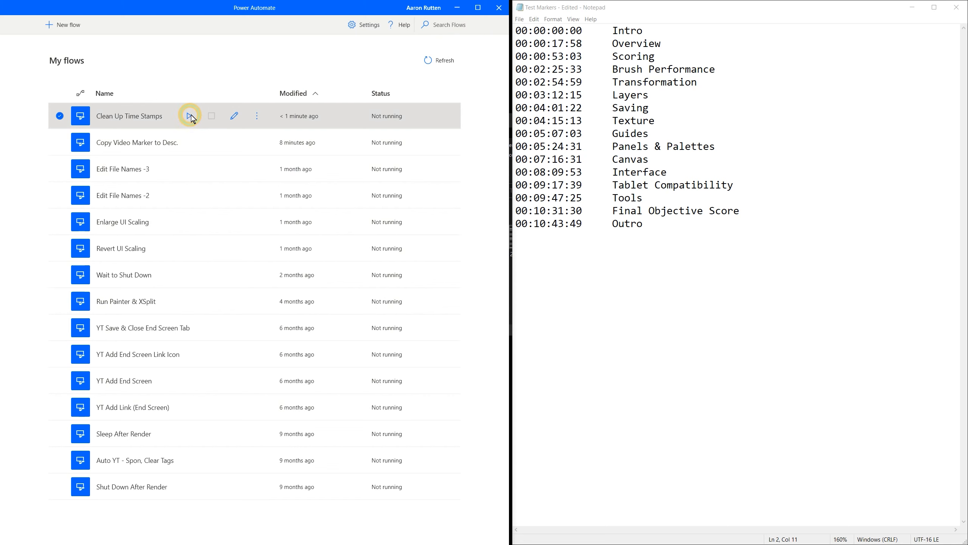
Run the "Clean Up Time Stamps" flow on the Notepad marker list, with the text cursor placed in the Intro line
left_click(189, 116)
left_click(610, 34)
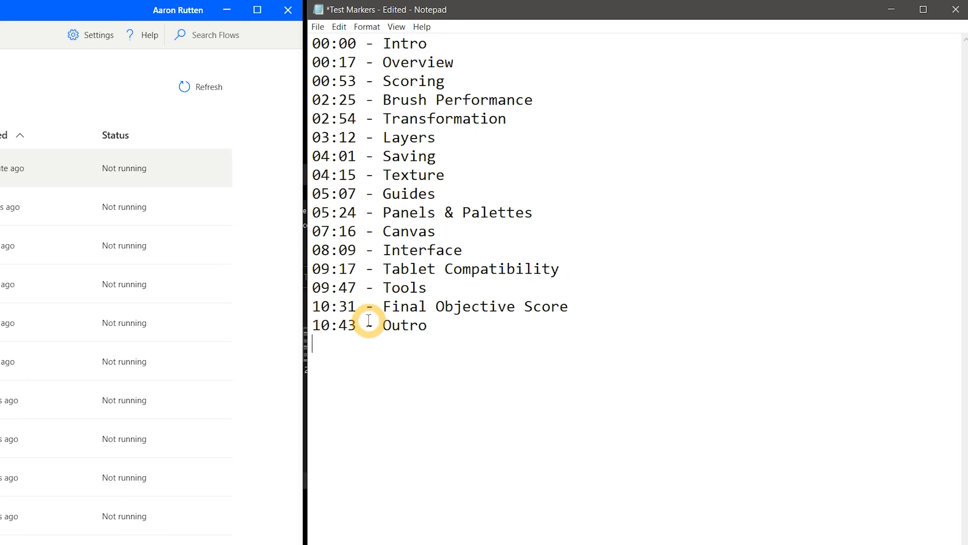
left_click(375, 81)
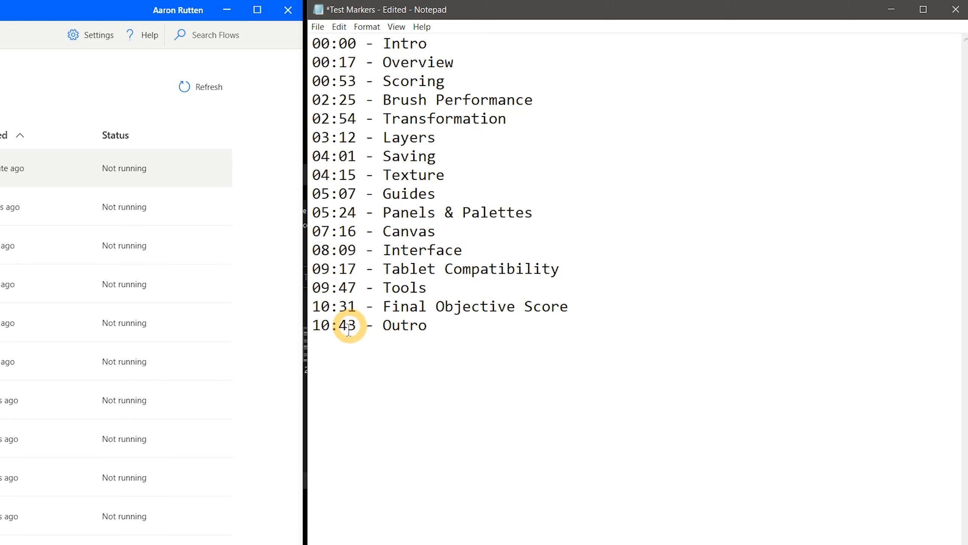